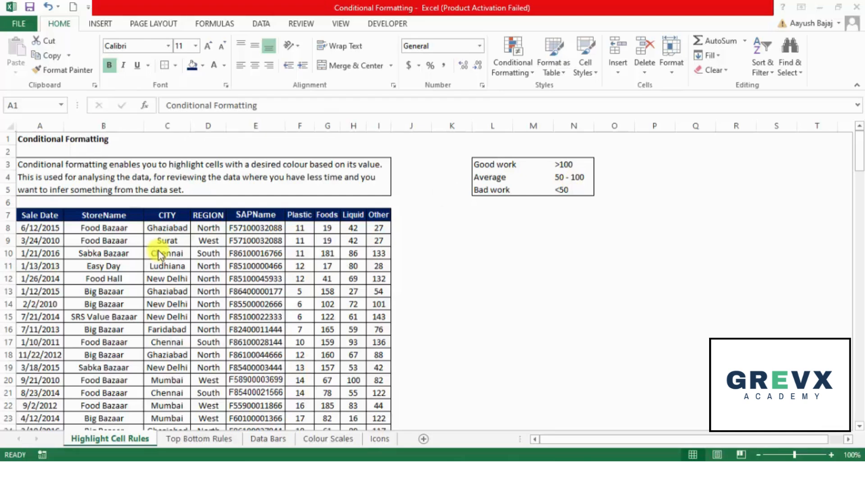
Step: Set up a Greater Than highlight rule with a threshold of 100 on the Plastic values in F8:F164
{"action": "left_click", "coordinate": [302, 228]}
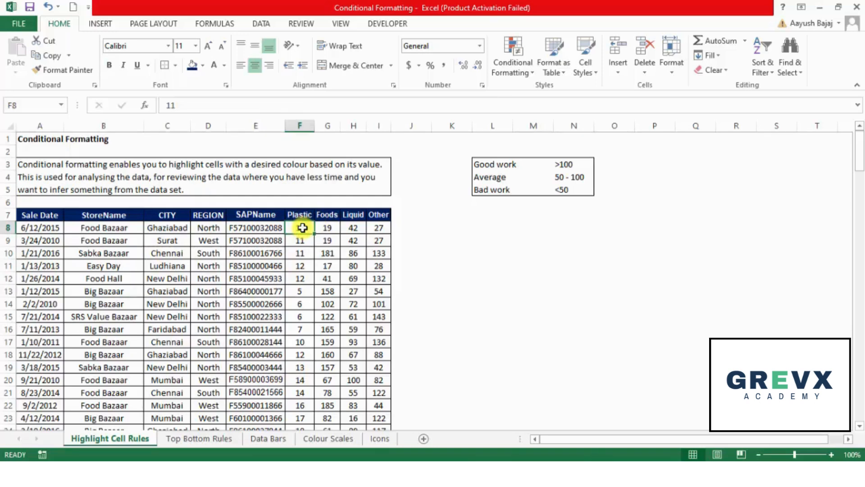
{"action": "key", "text": "ctrl+shift+Down"}
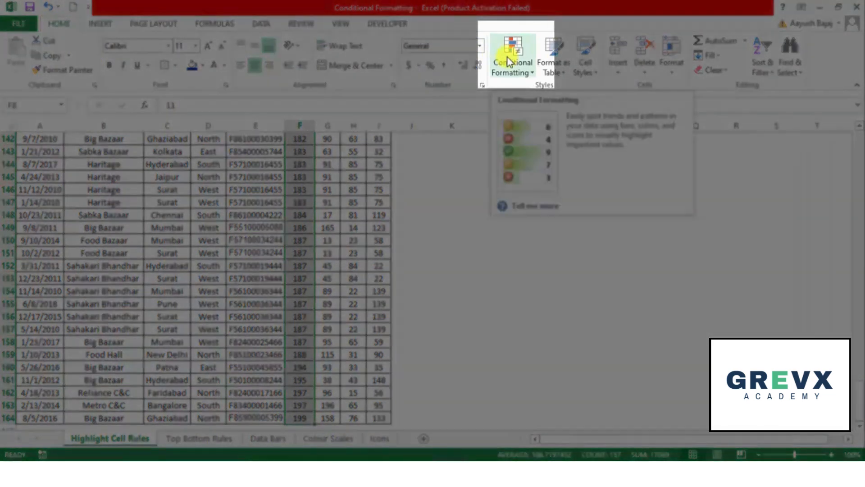
{"action": "left_click", "coordinate": [507, 57]}
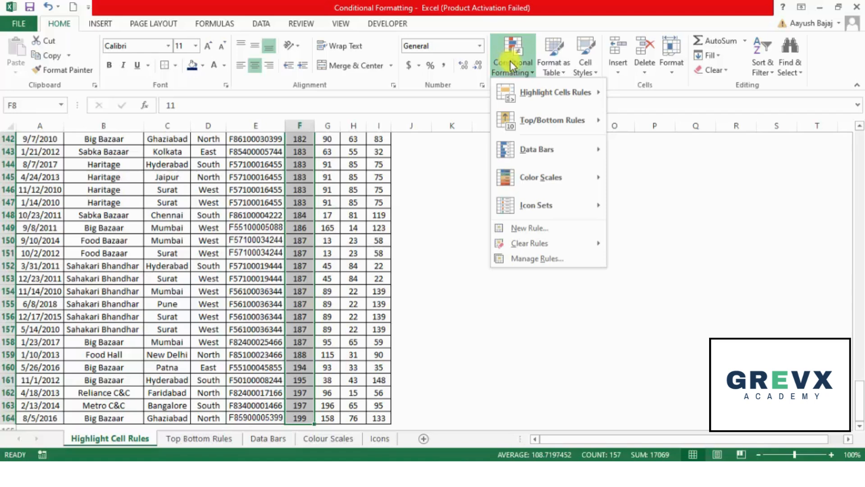
{"action": "mouse_move", "coordinate": [532, 93]}
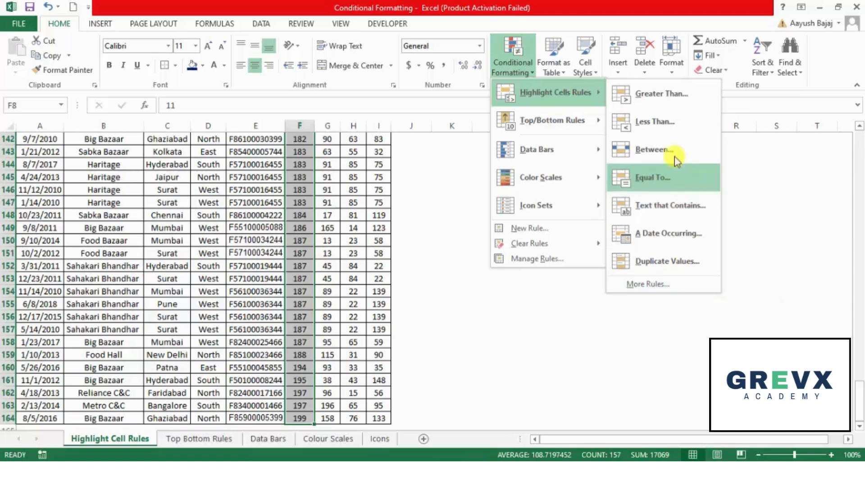
{"action": "left_click", "coordinate": [684, 105]}
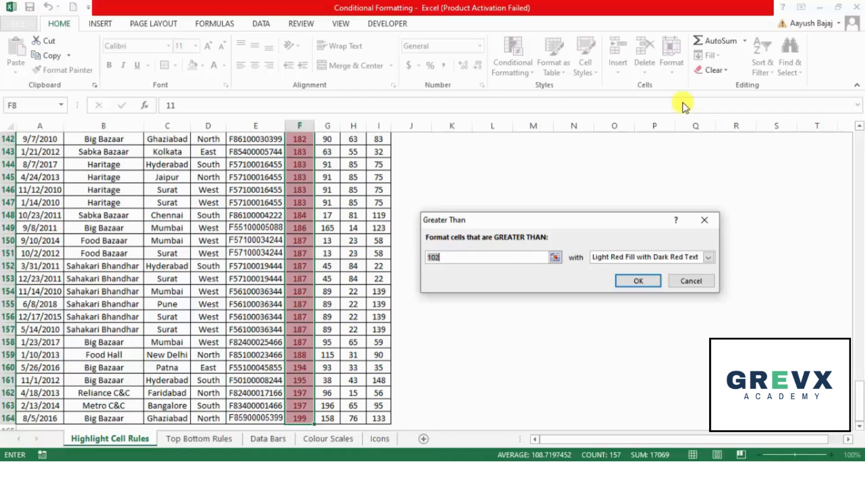
{"action": "key", "text": "BackSpace"}
{"action": "type", "text": "100"}
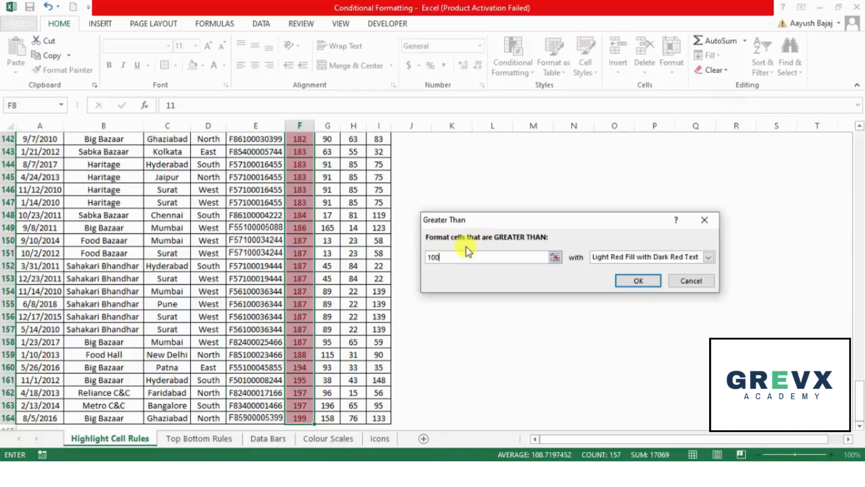
Step: Give the Plastic column's Greater Than rule a custom dark grey background fill and apply it
{"action": "left_click", "coordinate": [709, 258]}
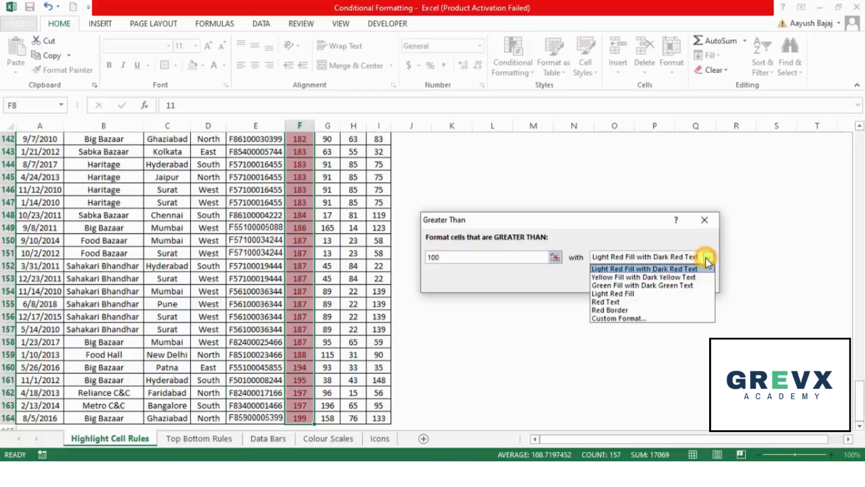
{"action": "left_click", "coordinate": [642, 319]}
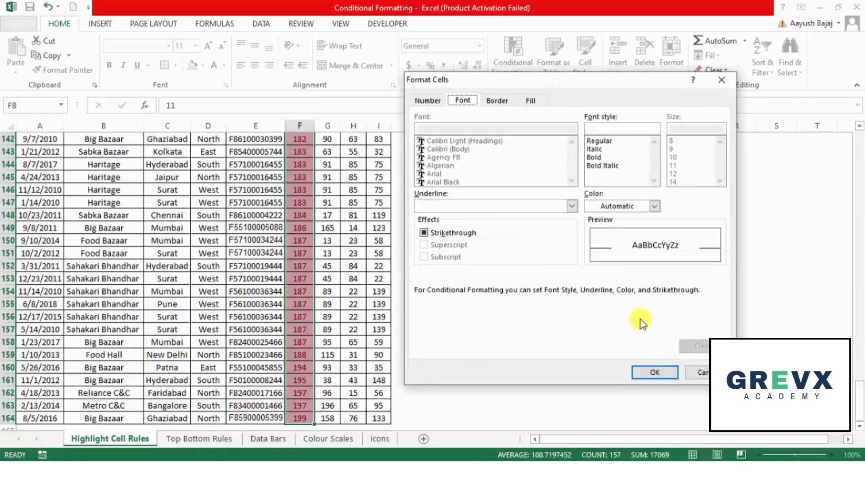
{"action": "left_click", "coordinate": [532, 101]}
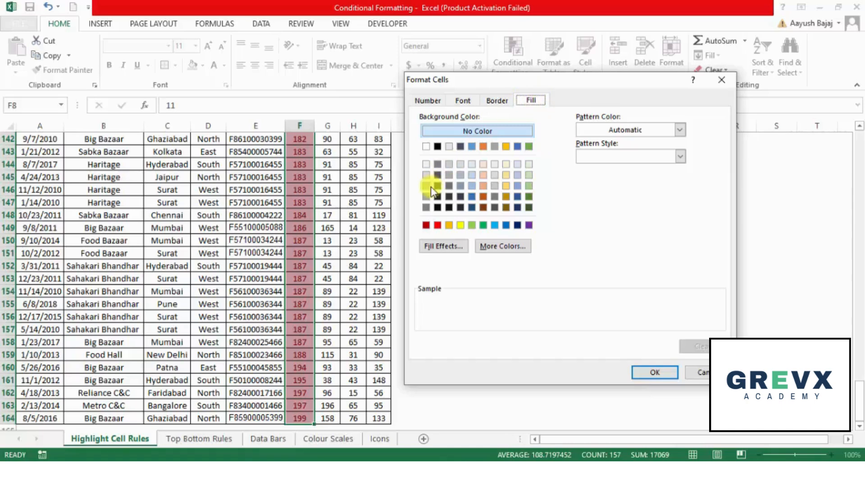
{"action": "left_click", "coordinate": [437, 166]}
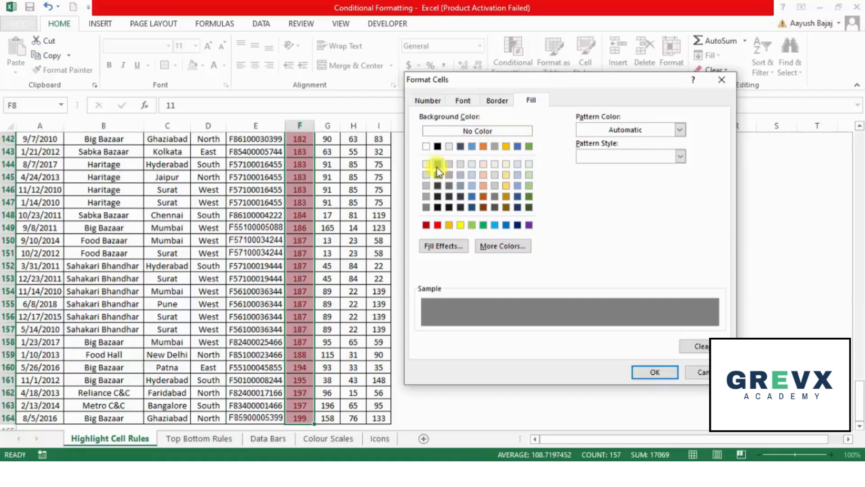
{"action": "left_click", "coordinate": [646, 372]}
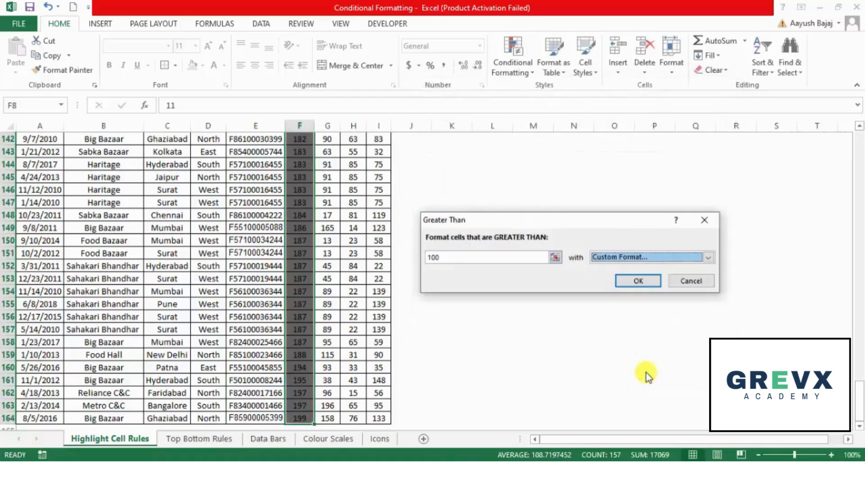
{"action": "left_click", "coordinate": [644, 281]}
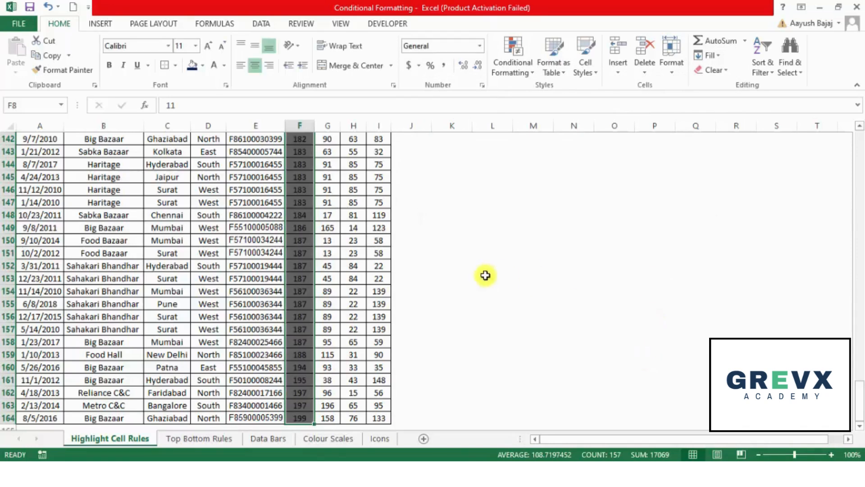
Step: Examine the Plastic column from its first row down to see which values the grey highlight covers
{"action": "left_click", "coordinate": [345, 264]}
{"action": "key", "text": "Up"}
{"action": "key", "text": "Up"}
{"action": "key", "text": "Left"}
{"action": "key", "text": "Left"}
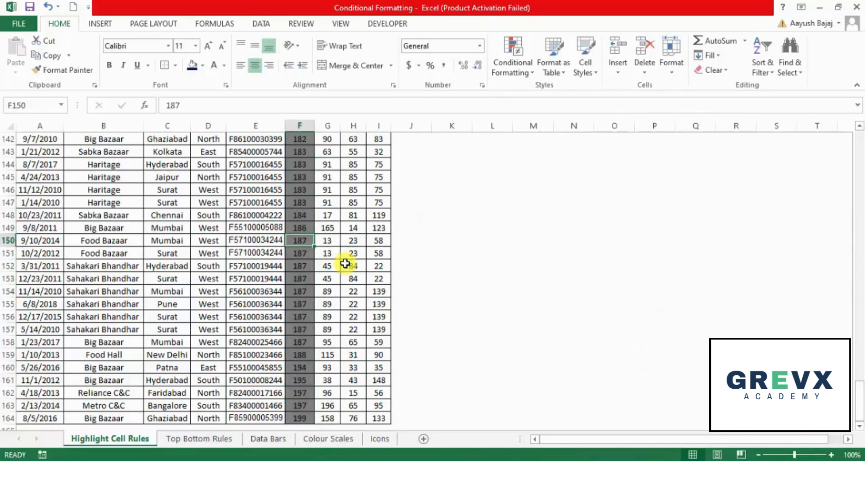
{"action": "key", "text": "ctrl+Up"}
{"action": "key", "text": "Down"}
{"action": "key", "text": "Down"}
{"action": "key", "text": "Down"}
{"action": "key", "text": "Down"}
{"action": "key", "text": "Down"}
{"action": "key", "text": "Down"}
{"action": "key", "text": "Down"}
{"action": "key", "text": "Down"}
{"action": "key", "text": "Down"}
{"action": "key", "text": "Down"}
{"action": "key", "text": "Down"}
{"action": "key", "text": "Down"}
{"action": "key", "text": "Down"}
{"action": "key", "text": "Down"}
{"action": "key", "text": "Down"}
{"action": "key", "text": "Down"}
{"action": "key", "text": "Down"}
{"action": "key", "text": "Down"}
{"action": "key", "text": "Down"}
{"action": "key", "text": "Down"}
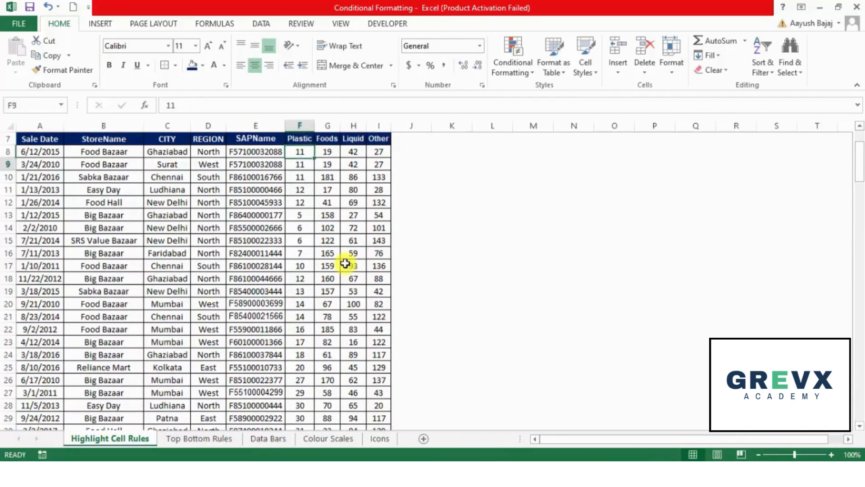
{"action": "key", "text": "Down"}
{"action": "key", "text": "Down"}
{"action": "key", "text": "Down"}
{"action": "key", "text": "Down"}
{"action": "key", "text": "Down"}
{"action": "key", "text": "Down"}
{"action": "key", "text": "Down"}
{"action": "key", "text": "Down"}
{"action": "key", "text": "Down"}
{"action": "key", "text": "Down"}
{"action": "key", "text": "Down"}
{"action": "key", "text": "Down"}
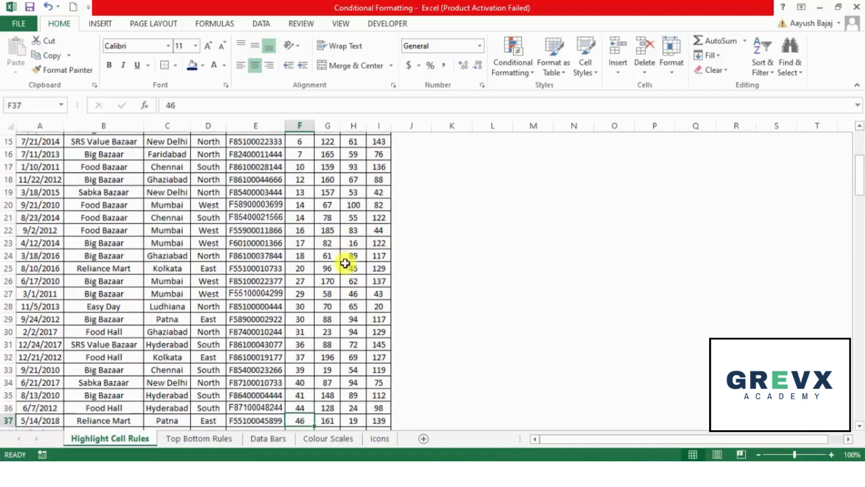
{"action": "key", "text": "Down"}
{"action": "key", "text": "Down"}
{"action": "key", "text": "Down"}
{"action": "key", "text": "Down"}
{"action": "key", "text": "Down"}
{"action": "key", "text": "Down"}
{"action": "key", "text": "Down"}
{"action": "key", "text": "Down"}
{"action": "key", "text": "Down"}
{"action": "key", "text": "Down"}
{"action": "key", "text": "Down"}
{"action": "key", "text": "Down"}
{"action": "key", "text": "Down"}
{"action": "key", "text": "Down"}
{"action": "key", "text": "Down"}
{"action": "key", "text": "Down"}
{"action": "key", "text": "Down"}
{"action": "key", "text": "Down"}
{"action": "key", "text": "Down"}
{"action": "key", "text": "Down"}
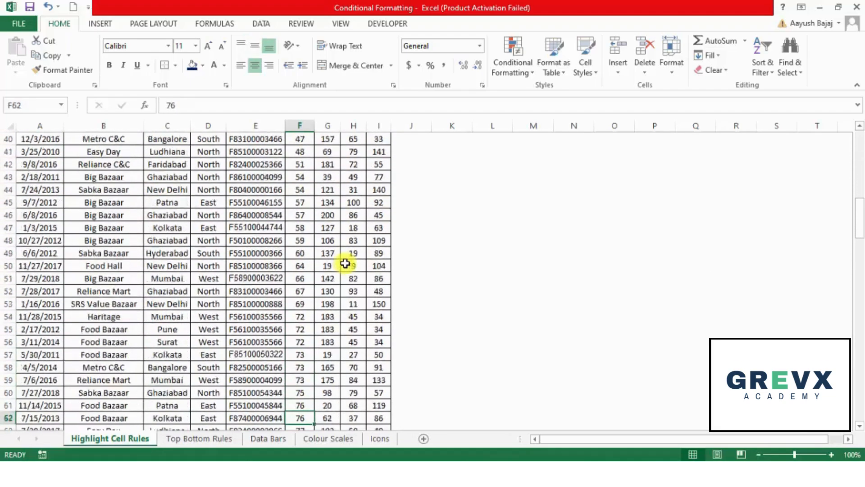
{"action": "key", "text": "Down"}
{"action": "key", "text": "Down"}
{"action": "key", "text": "Down"}
{"action": "key", "text": "Down"}
{"action": "key", "text": "Down"}
{"action": "key", "text": "Down"}
{"action": "key", "text": "Down"}
{"action": "key", "text": "Down"}
{"action": "key", "text": "Down"}
{"action": "key", "text": "Down"}
{"action": "key", "text": "Down"}
{"action": "key", "text": "Down"}
{"action": "key", "text": "Down"}
{"action": "key", "text": "Down"}
{"action": "key", "text": "Down"}
{"action": "key", "text": "Down"}
{"action": "key", "text": "Down"}
{"action": "key", "text": "Down"}
{"action": "key", "text": "Down"}
{"action": "key", "text": "Down"}
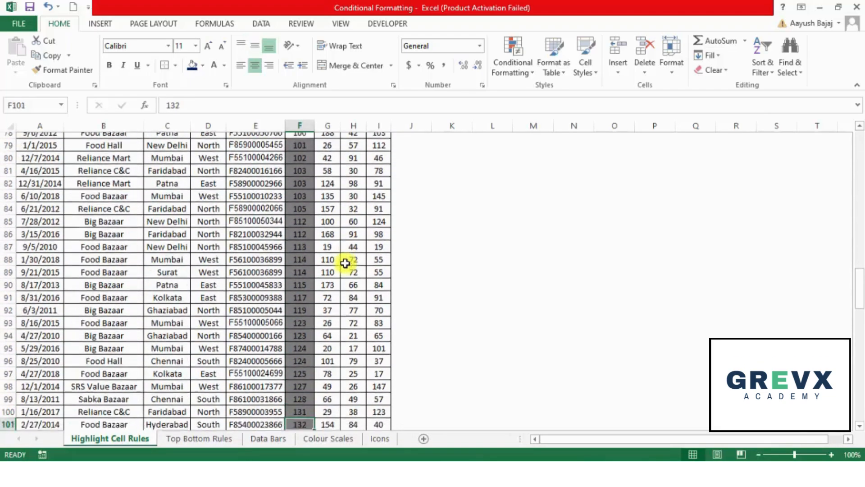
{"action": "key", "text": "Down"}
{"action": "key", "text": "Down"}
{"action": "key", "text": "Down"}
{"action": "key", "text": "Down"}
{"action": "key", "text": "Down"}
{"action": "key", "text": "Down"}
{"action": "key", "text": "Down"}
{"action": "key", "text": "Down"}
{"action": "key", "text": "Down"}
{"action": "key", "text": "Down"}
{"action": "key", "text": "Down"}
{"action": "key", "text": "Down"}
{"action": "key", "text": "Down"}
{"action": "key", "text": "Down"}
{"action": "key", "text": "Down"}
{"action": "key", "text": "Down"}
{"action": "key", "text": "Down"}
{"action": "key", "text": "Down"}
{"action": "key", "text": "Down"}
{"action": "key", "text": "Down"}
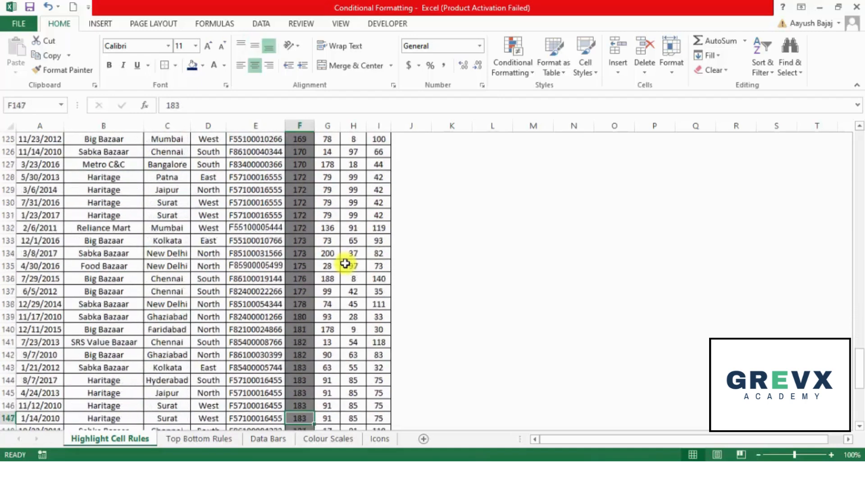
Step: Set up a Greater Than highlight rule with a threshold of 100 on the Foods, Liquid and Other values in G8:I164
{"action": "key", "text": "ctrl+Up"}
{"action": "key", "text": "ctrl+Up"}
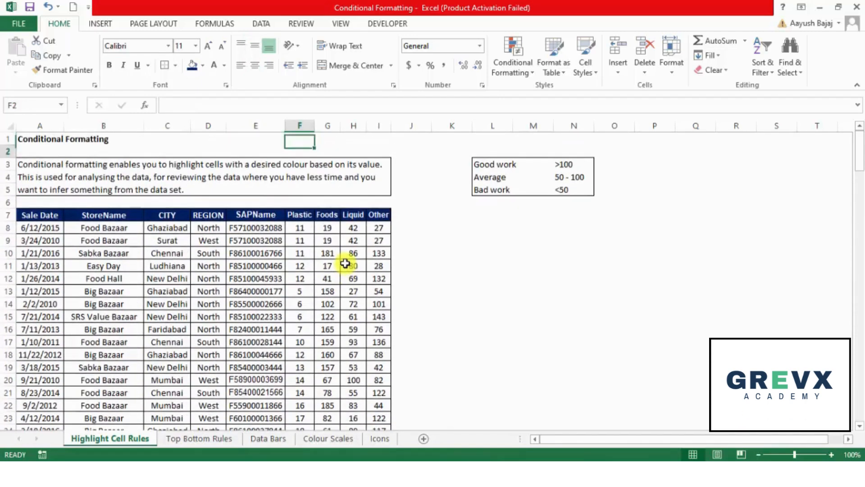
{"action": "key", "text": "ctrl+Down"}
{"action": "key", "text": "Down"}
{"action": "key", "text": "Right"}
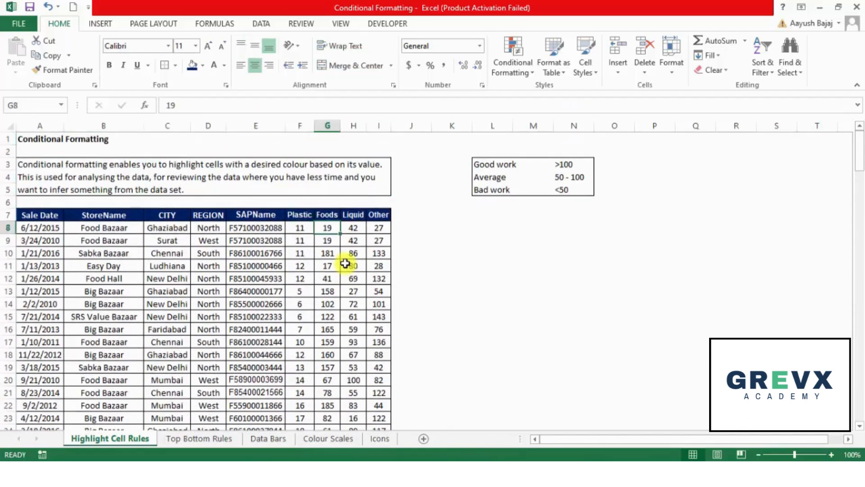
{"action": "key", "text": "shift+Right"}
{"action": "key", "text": "shift+Right"}
{"action": "key", "text": "ctrl+shift+Down"}
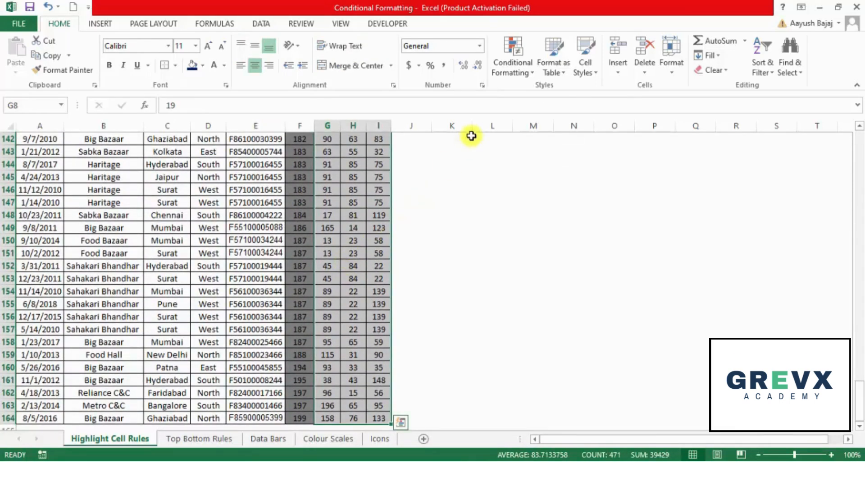
{"action": "left_click", "coordinate": [514, 55]}
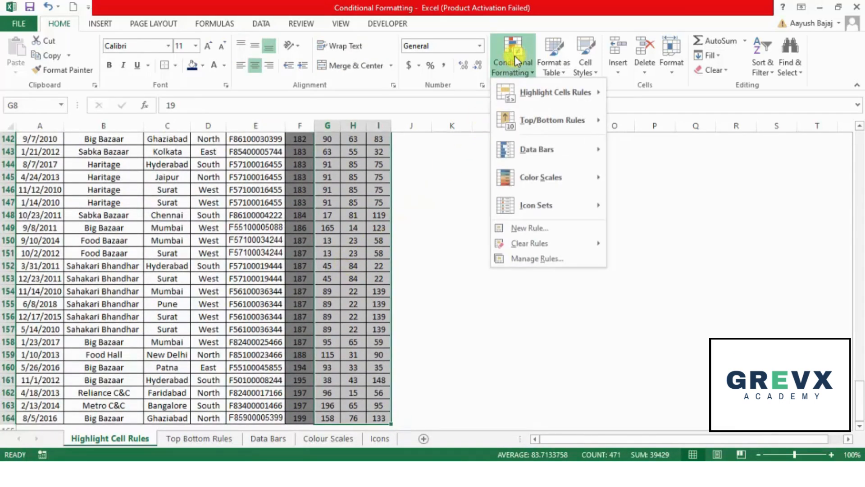
{"action": "mouse_move", "coordinate": [531, 92]}
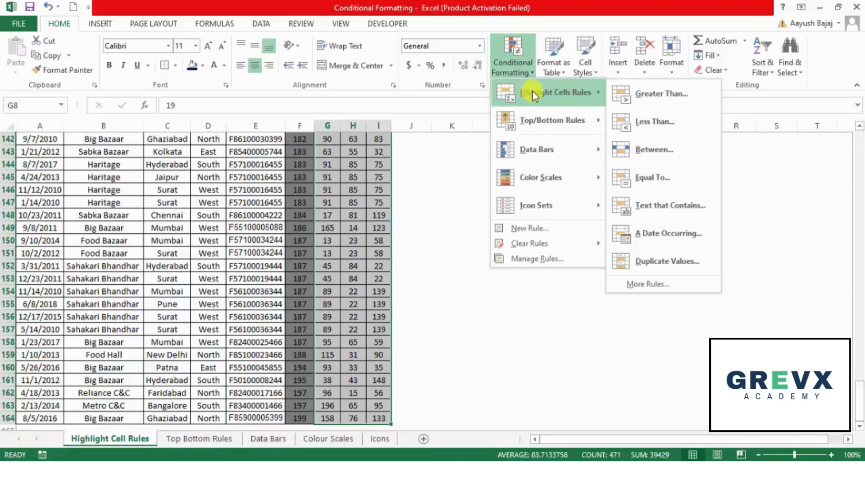
{"action": "left_click", "coordinate": [655, 95]}
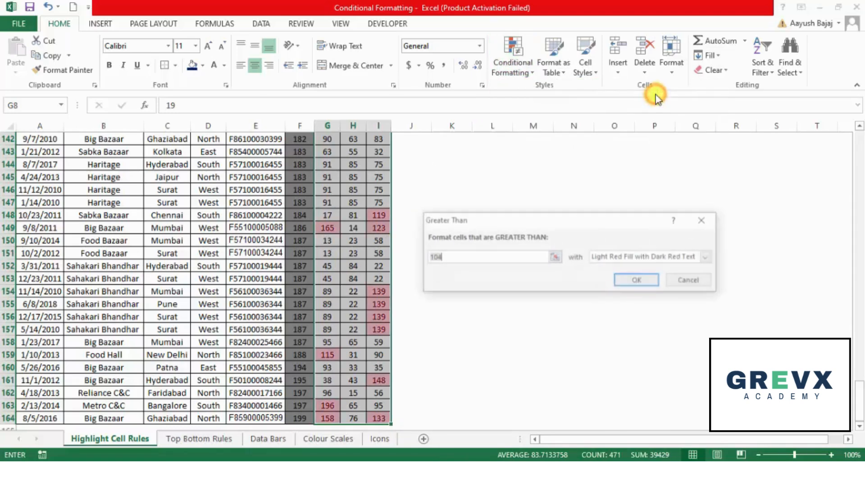
{"action": "key", "text": "BackSpace"}
{"action": "type", "text": "0"}
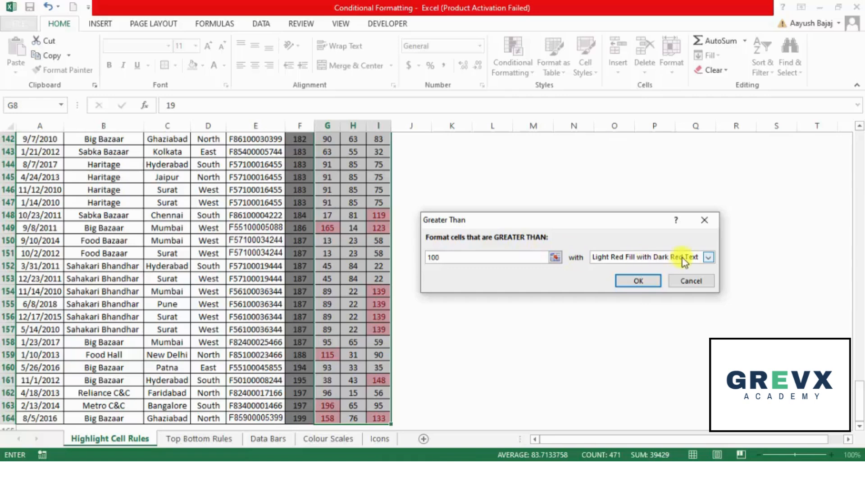
Step: Give the Foods, Liquid and Other columns' rule a custom dark grey background fill and apply it
{"action": "left_click", "coordinate": [707, 257]}
{"action": "left_click", "coordinate": [651, 318]}
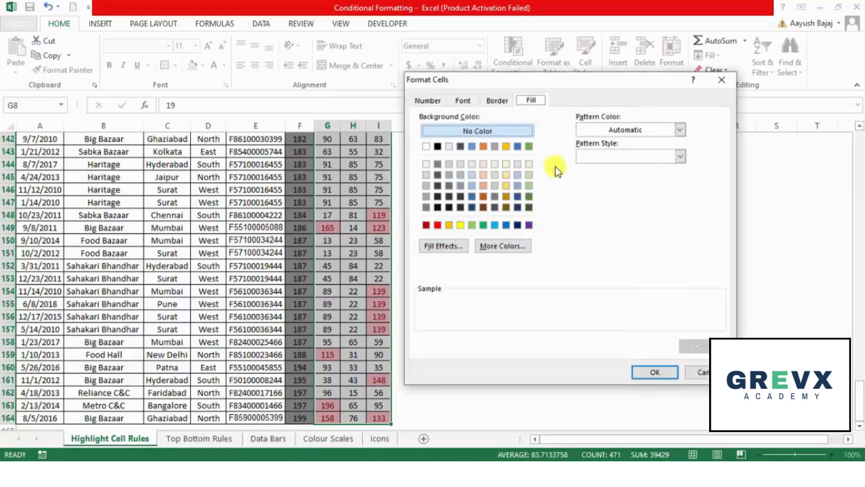
{"action": "left_click", "coordinate": [438, 163]}
{"action": "left_click", "coordinate": [654, 371]}
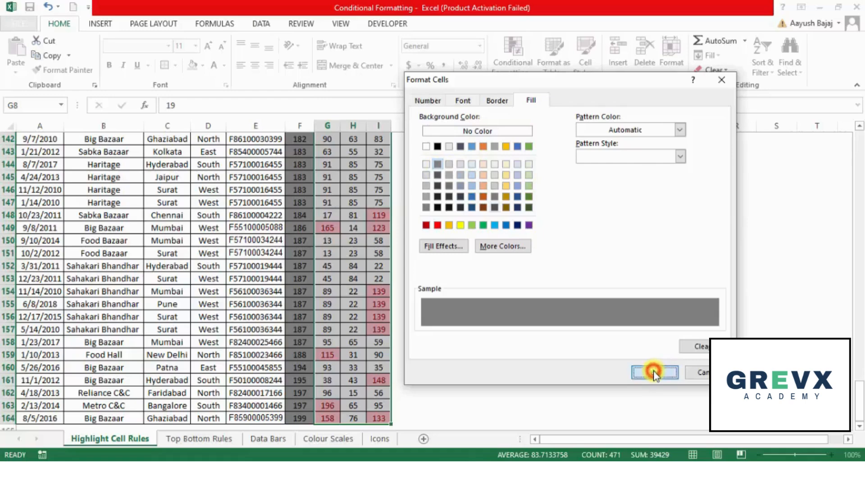
{"action": "left_click", "coordinate": [639, 280]}
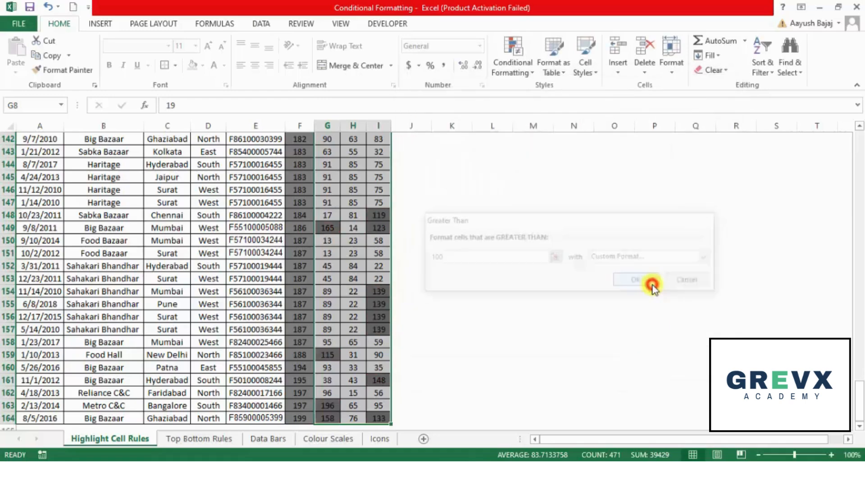
Step: Examine the Foods, Liquid and Other columns from the last row up to the first to see which values the grey highlight covers
{"action": "left_click", "coordinate": [368, 204]}
{"action": "key", "text": "Up"}
{"action": "key", "text": "Up"}
{"action": "key", "text": "Up"}
{"action": "key", "text": "Up"}
{"action": "key", "text": "Up"}
{"action": "key", "text": "Up"}
{"action": "key", "text": "Up"}
{"action": "key", "text": "Up"}
{"action": "key", "text": "Up"}
{"action": "key", "text": "Up"}
{"action": "key", "text": "Up"}
{"action": "key", "text": "Up"}
{"action": "key", "text": "Up"}
{"action": "key", "text": "Up"}
{"action": "key", "text": "Up"}
{"action": "key", "text": "Up"}
{"action": "key", "text": "Up"}
{"action": "key", "text": "Up"}
{"action": "key", "text": "Up"}
{"action": "key", "text": "Up"}
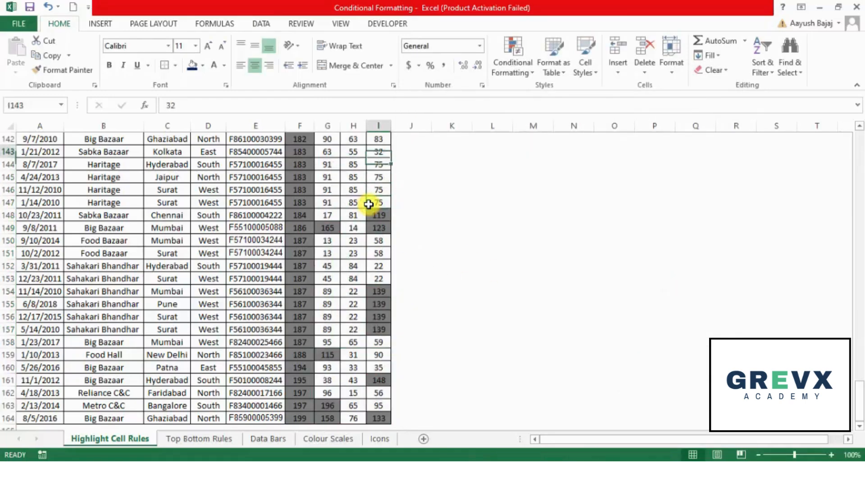
{"action": "key", "text": "Up"}
{"action": "key", "text": "Up"}
{"action": "key", "text": "Up"}
{"action": "key", "text": "Up"}
{"action": "key", "text": "Up"}
{"action": "key", "text": "Up"}
{"action": "key", "text": "Up"}
{"action": "key", "text": "Up"}
{"action": "key", "text": "Up"}
{"action": "key", "text": "Up"}
{"action": "key", "text": "Up"}
{"action": "key", "text": "Up"}
{"action": "key", "text": "Up"}
{"action": "key", "text": "Up"}
{"action": "key", "text": "Up"}
{"action": "key", "text": "Up"}
{"action": "key", "text": "Up"}
{"action": "key", "text": "Up"}
{"action": "key", "text": "Up"}
{"action": "key", "text": "Up"}
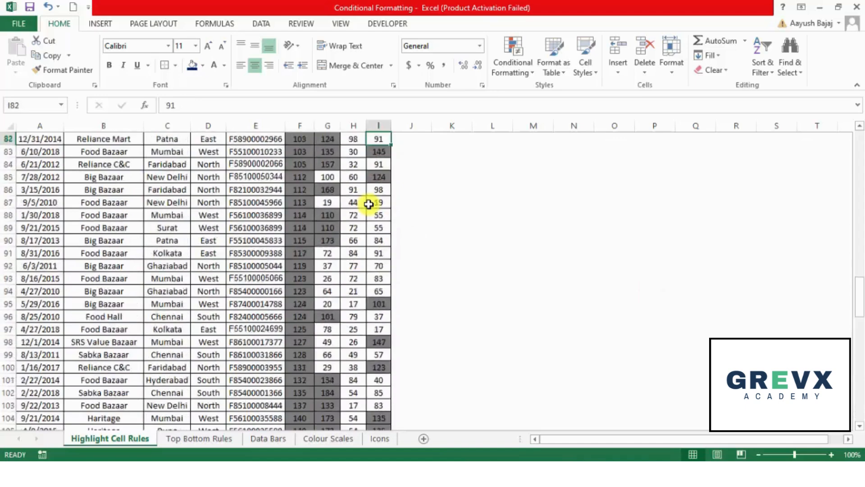
{"action": "key", "text": "Up"}
{"action": "key", "text": "Up"}
{"action": "key", "text": "Up"}
{"action": "key", "text": "Up"}
{"action": "key", "text": "Up"}
{"action": "key", "text": "Up"}
{"action": "key", "text": "Up"}
{"action": "key", "text": "Up"}
{"action": "key", "text": "Up"}
{"action": "key", "text": "Up"}
{"action": "key", "text": "Up"}
{"action": "key", "text": "Up"}
{"action": "key", "text": "Up"}
{"action": "key", "text": "Up"}
{"action": "key", "text": "Up"}
{"action": "key", "text": "Up"}
{"action": "key", "text": "Up"}
{"action": "key", "text": "Up"}
{"action": "key", "text": "Up"}
{"action": "key", "text": "Up"}
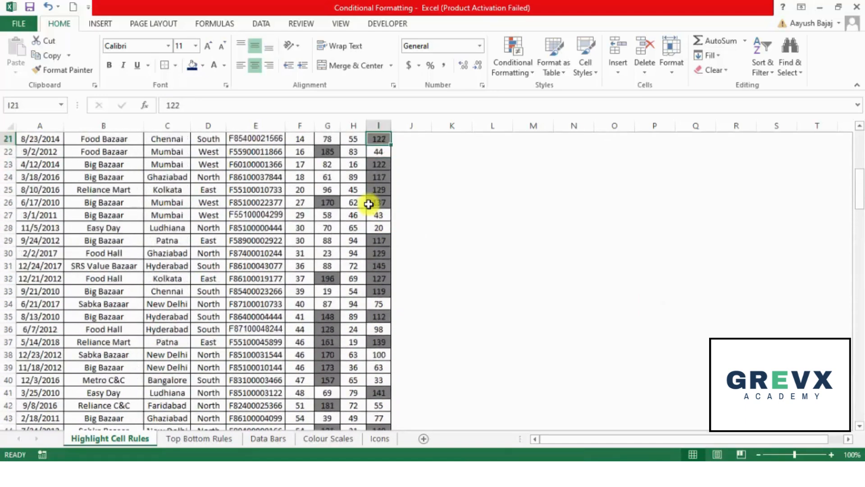
{"action": "key", "text": "Down"}
{"action": "key", "text": "Down"}
{"action": "key", "text": "Down"}
{"action": "key", "text": "Down"}
{"action": "key", "text": "Down"}
{"action": "key", "text": "Down"}
{"action": "key", "text": "Down"}
{"action": "key", "text": "Down"}
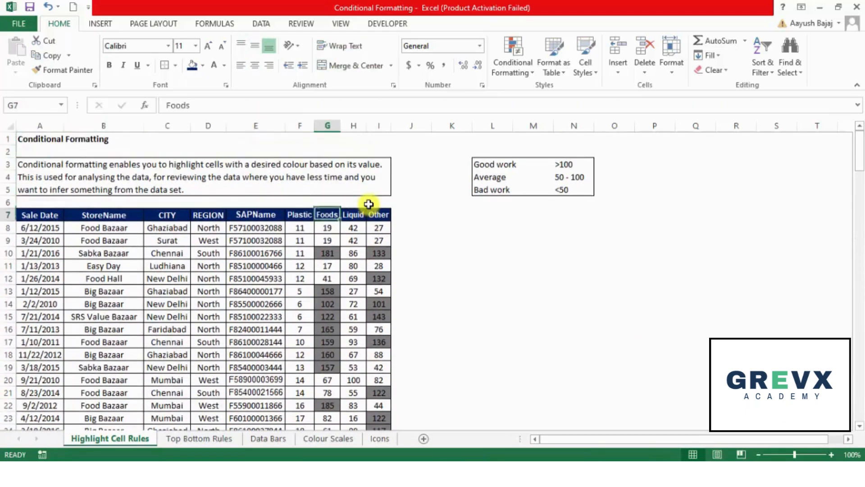
{"action": "key", "text": "Up"}
{"action": "key", "text": "Up"}
{"action": "key", "text": "Up"}
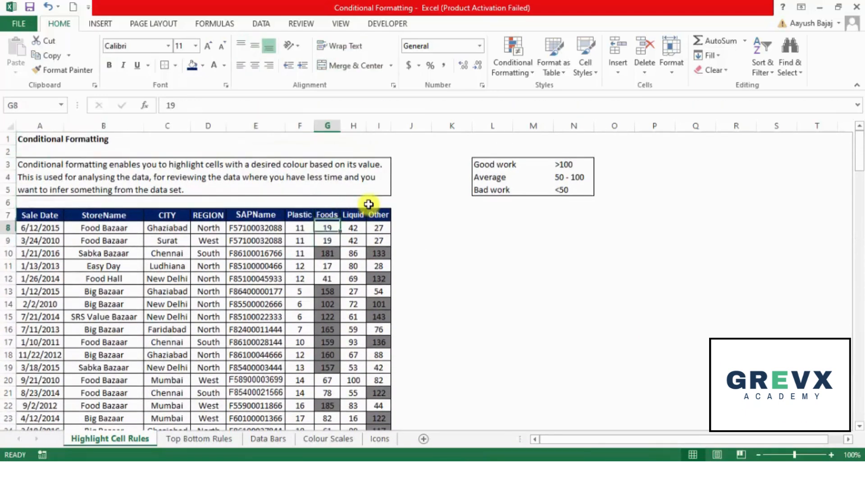
{"action": "key", "text": "Down"}
{"action": "key", "text": "Down"}
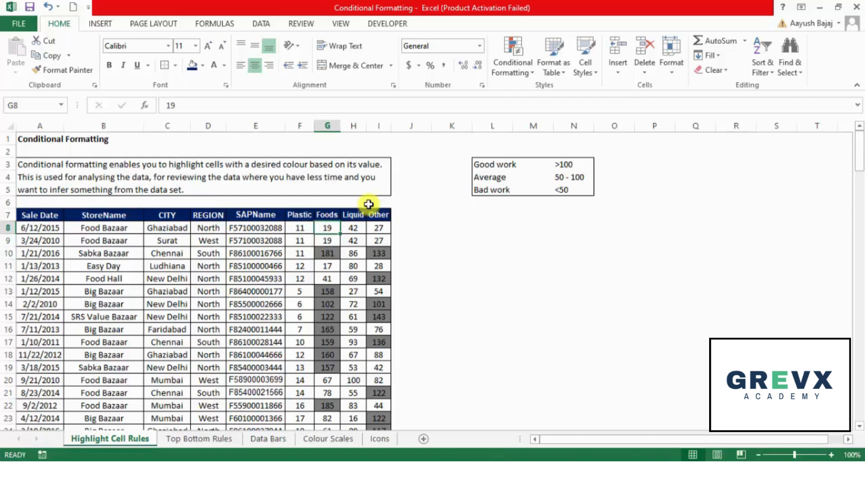
Step: Set up a Less Than highlight rule with a threshold of 50 on the Plastic, Foods, Liquid and Other values in F8:I164
{"action": "key", "text": "Left"}
{"action": "key", "text": "shift+Right"}
{"action": "key", "text": "shift+Right"}
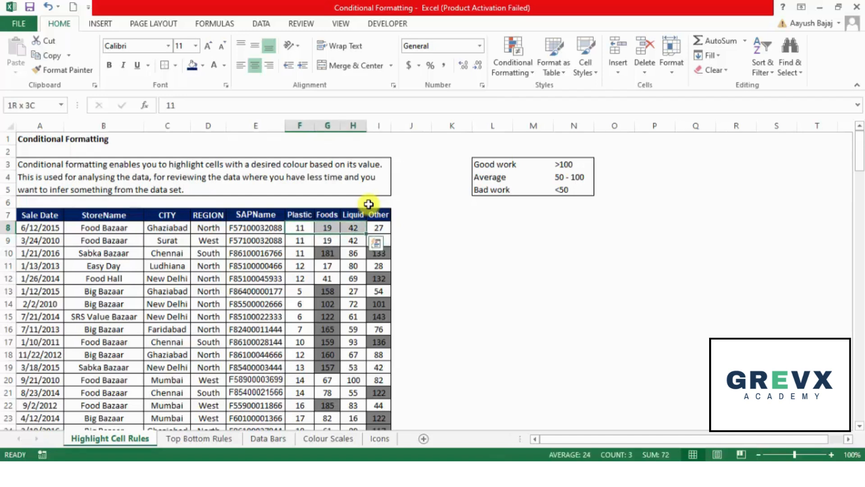
{"action": "key", "text": "shift+Right"}
{"action": "key", "text": "ctrl+shift+Down"}
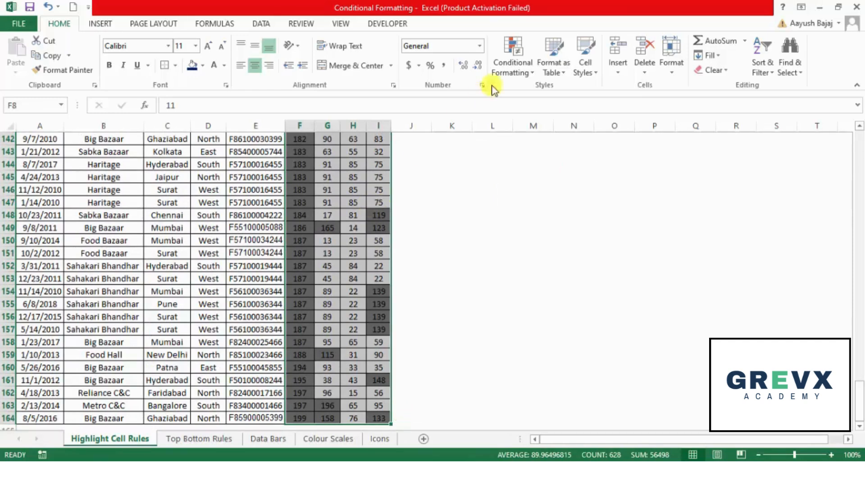
{"action": "left_click", "coordinate": [516, 71]}
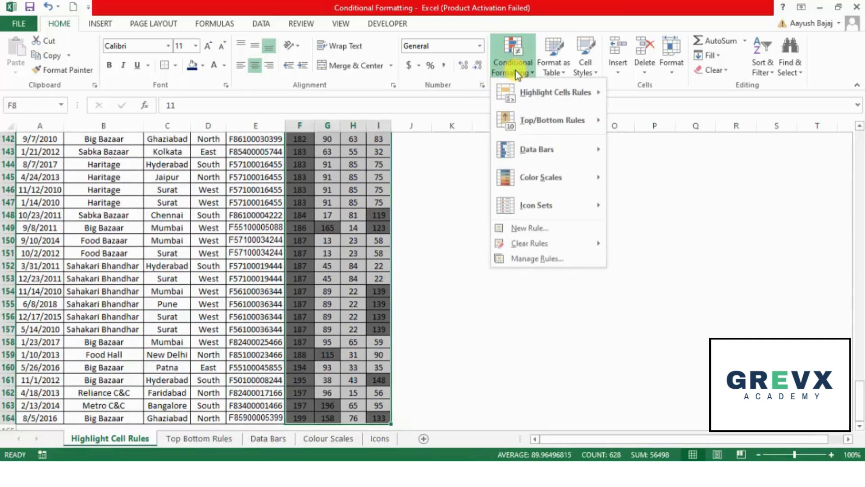
{"action": "mouse_move", "coordinate": [525, 85]}
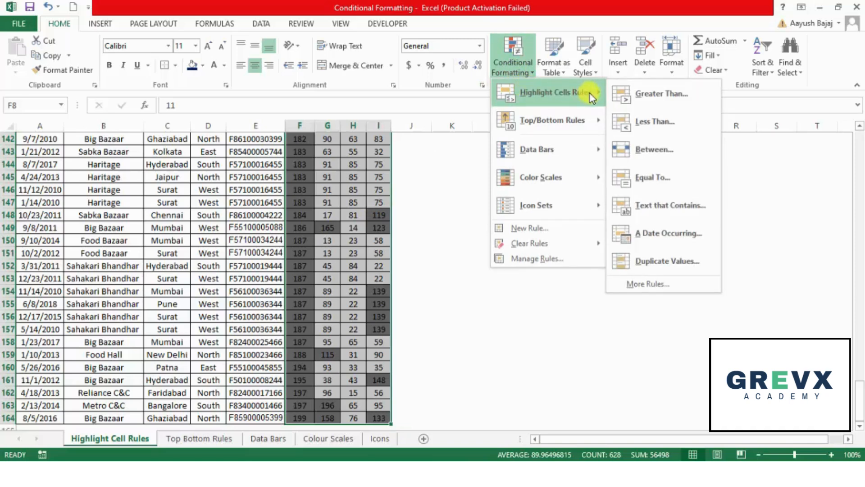
{"action": "left_click", "coordinate": [645, 121]}
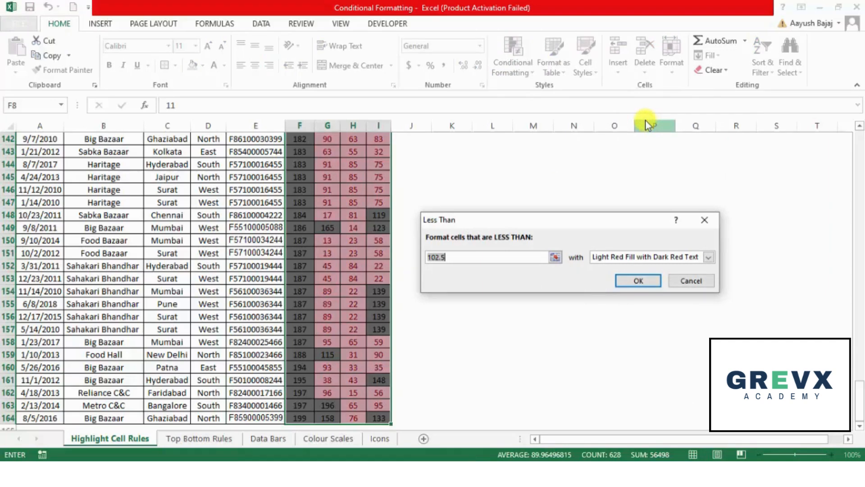
{"action": "type", "text": "50"}
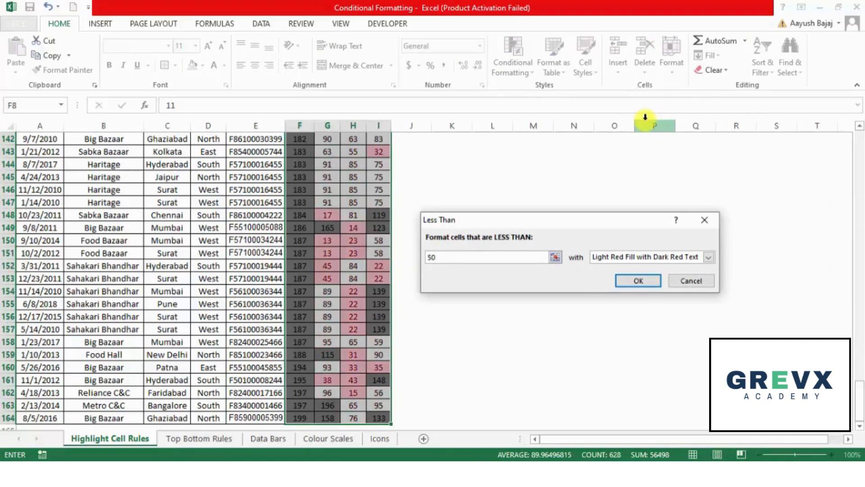
Step: Give the Less Than rule a custom yellow background fill and apply it
{"action": "left_click", "coordinate": [709, 258]}
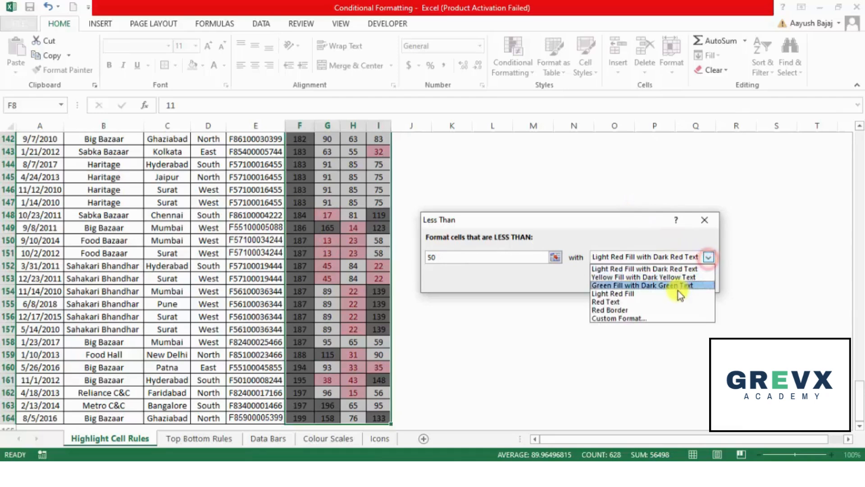
{"action": "left_click", "coordinate": [653, 316]}
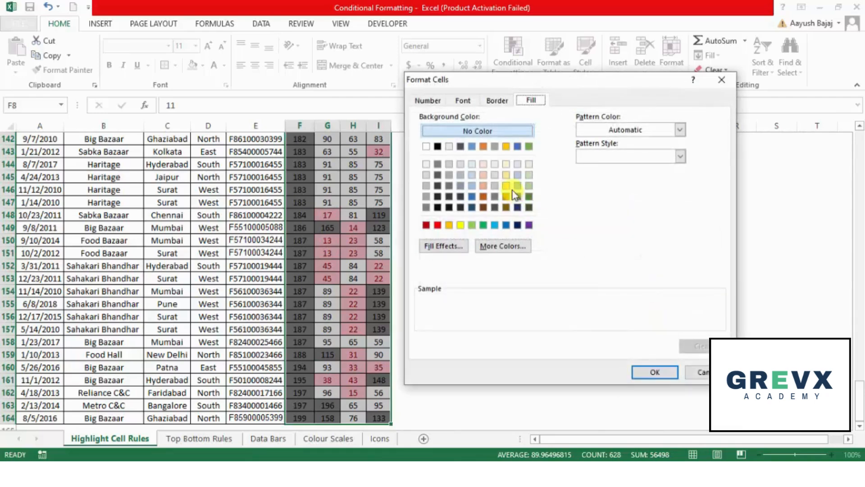
{"action": "left_click", "coordinate": [460, 225]}
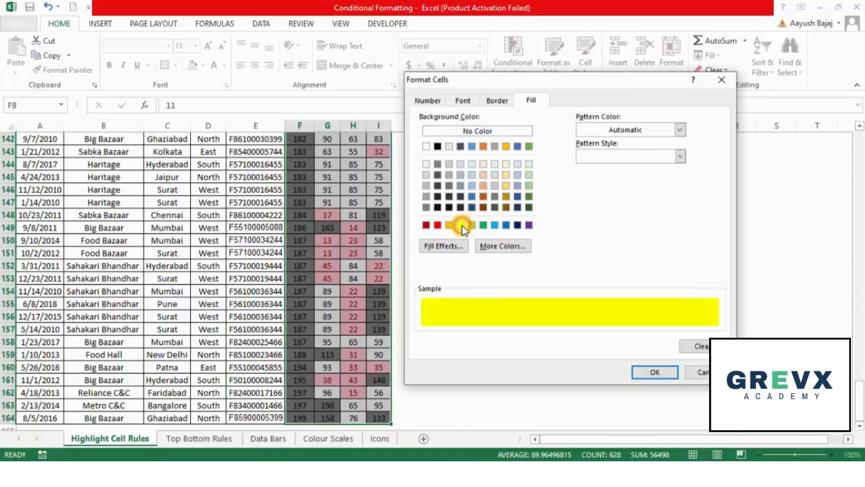
{"action": "left_click", "coordinate": [650, 372]}
{"action": "left_click", "coordinate": [638, 281]}
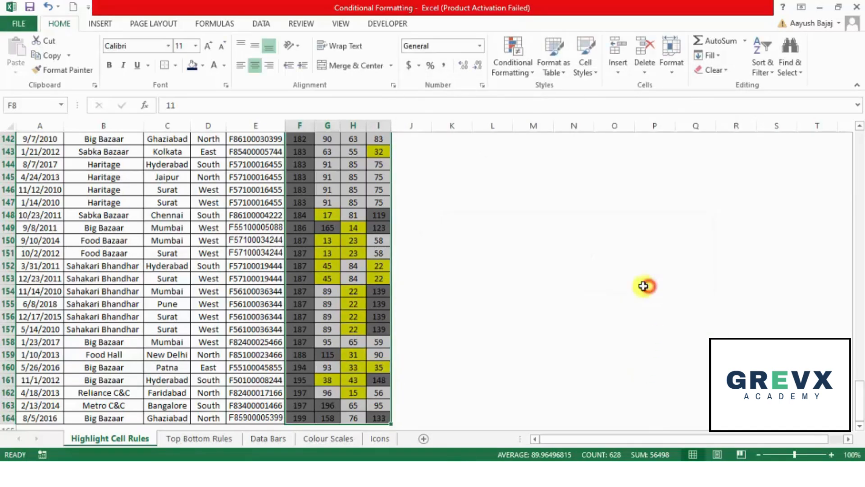
Step: Examine the four value columns from the lower rows up to the first to see which values the yellow highlight covers
{"action": "left_click", "coordinate": [349, 245]}
{"action": "key", "text": "Up"}
{"action": "key", "text": "Up"}
{"action": "key", "text": "Up"}
{"action": "key", "text": "Up"}
{"action": "key", "text": "Up"}
{"action": "key", "text": "Up"}
{"action": "key", "text": "Up"}
{"action": "key", "text": "Up"}
{"action": "key", "text": "Up"}
{"action": "key", "text": "Up"}
{"action": "key", "text": "Up"}
{"action": "key", "text": "Up"}
{"action": "key", "text": "Up"}
{"action": "key", "text": "Up"}
{"action": "key", "text": "Up"}
{"action": "key", "text": "Up"}
{"action": "key", "text": "Up"}
{"action": "key", "text": "Up"}
{"action": "key", "text": "Up"}
{"action": "key", "text": "Up"}
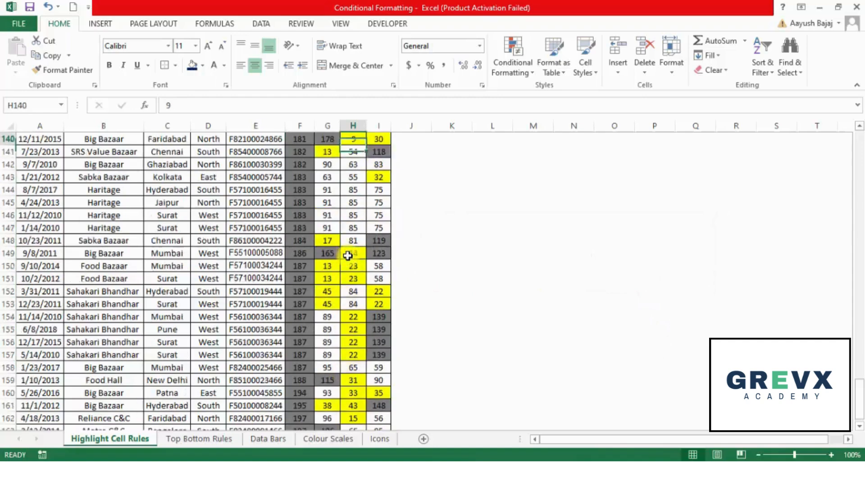
{"action": "key", "text": "ctrl+Up"}
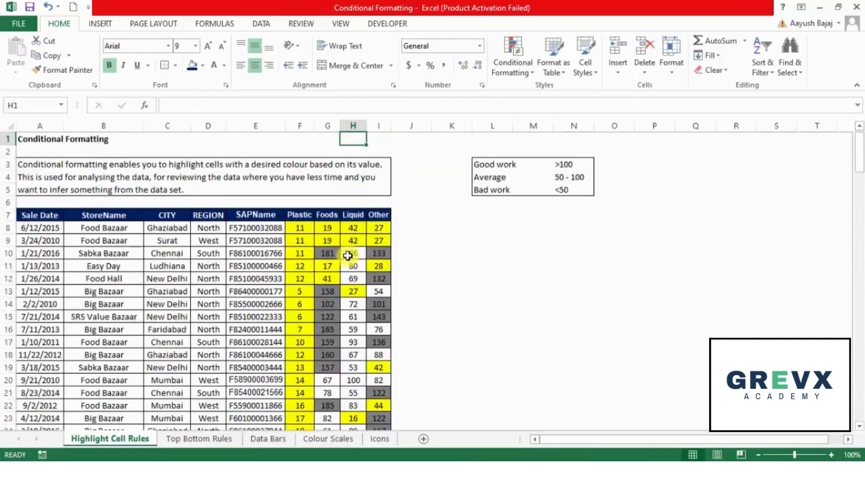
{"action": "key", "text": "Down"}
{"action": "key", "text": "Down"}
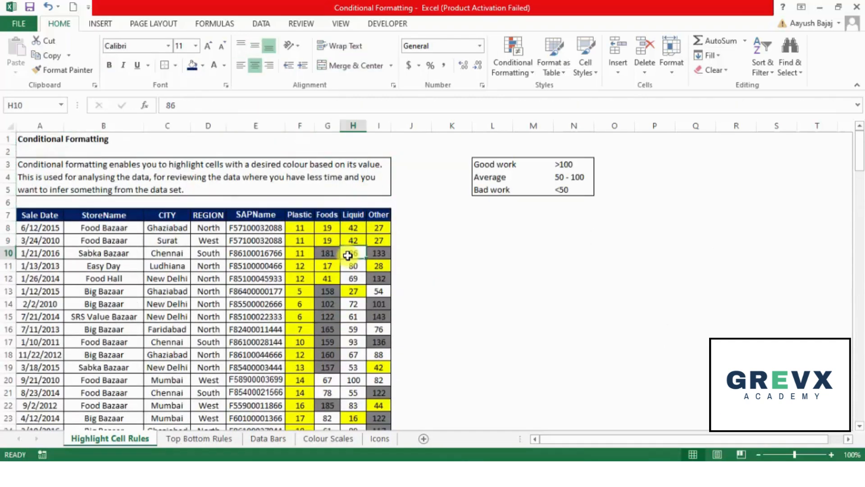
{"action": "key", "text": "Up"}
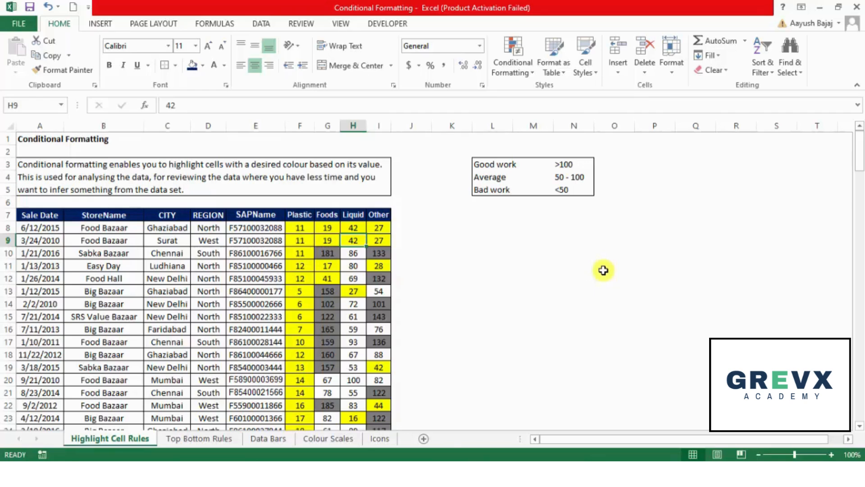
Step: Set up a Between highlight rule for values from 50 to 100 on the four value columns in F8:I164
{"action": "key", "text": "Up"}
{"action": "key", "text": "Left"}
{"action": "key", "text": "Left"}
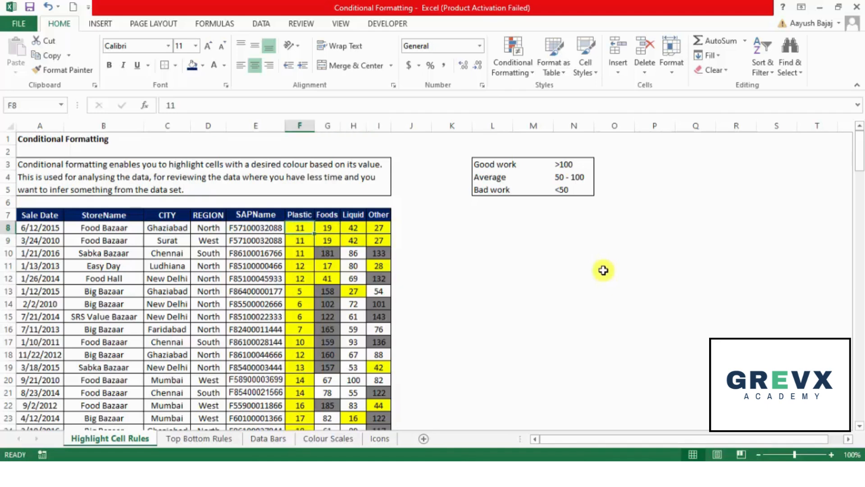
{"action": "key", "text": "shift+Right"}
{"action": "key", "text": "shift+Right"}
{"action": "key", "text": "shift+Right"}
{"action": "key", "text": "ctrl+shift+Down"}
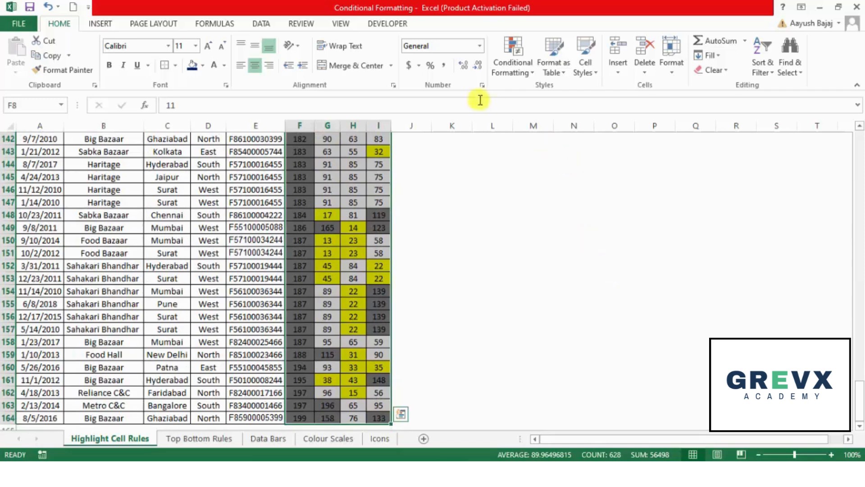
{"action": "left_click", "coordinate": [523, 60]}
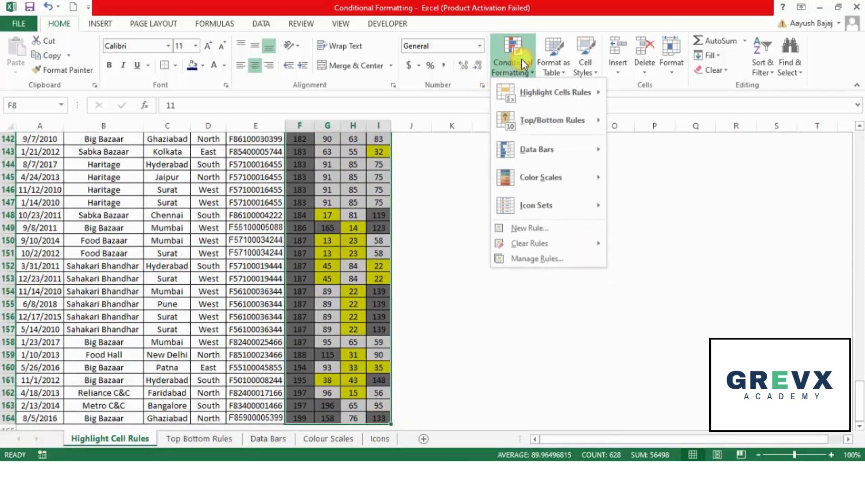
{"action": "mouse_move", "coordinate": [556, 94]}
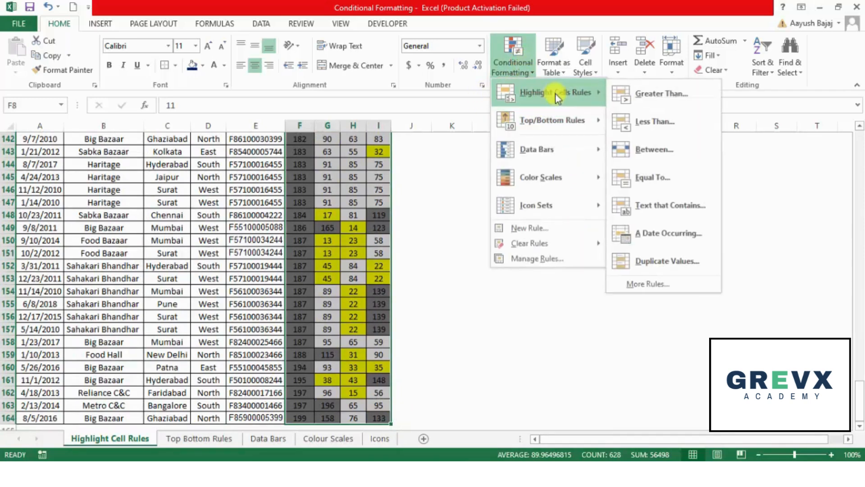
{"action": "left_click", "coordinate": [655, 150]}
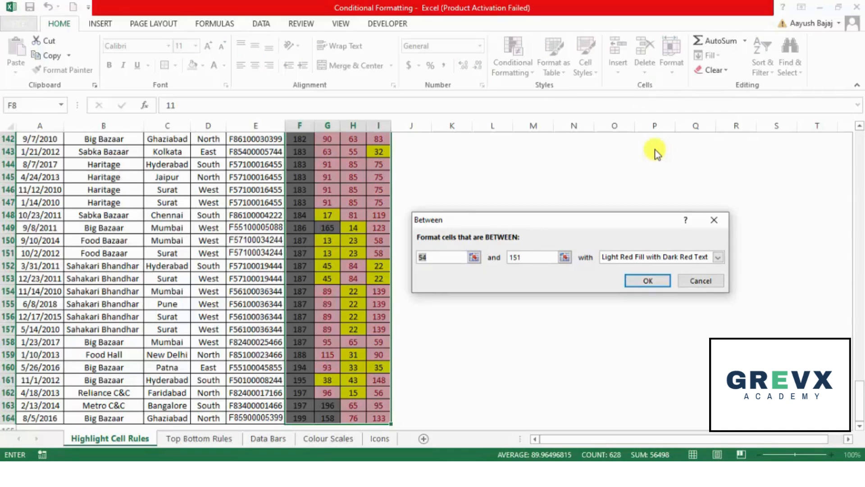
{"action": "type", "text": "50"}
{"action": "key", "text": "BackSpace"}
{"action": "key", "text": "BackSpace"}
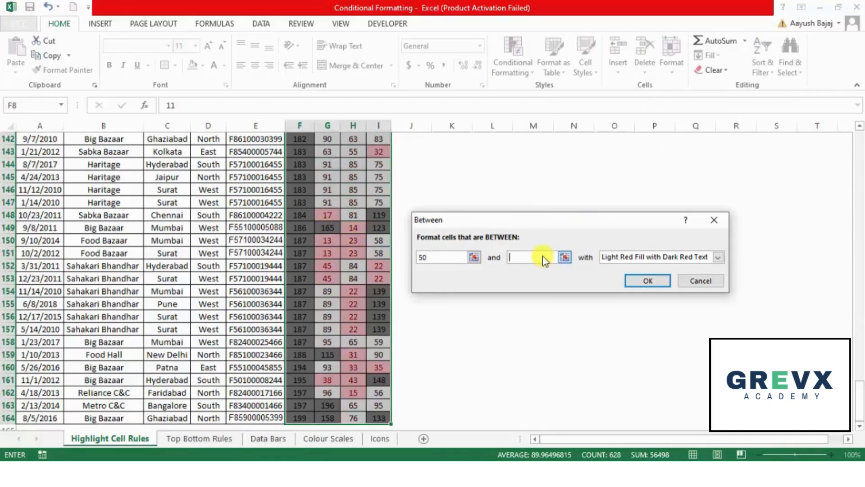
{"action": "type", "text": "00"}
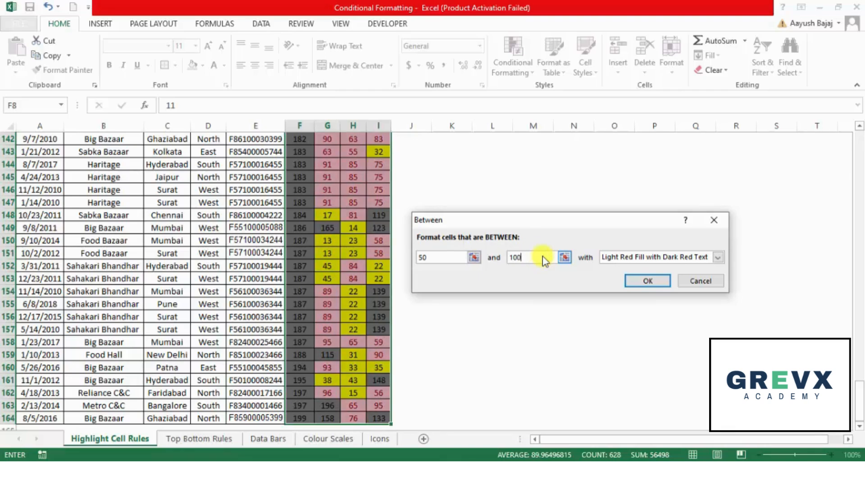
Step: Give the Between rule a custom light blue background fill, apply it, and return to the first Plastic value
{"action": "left_click", "coordinate": [719, 257]}
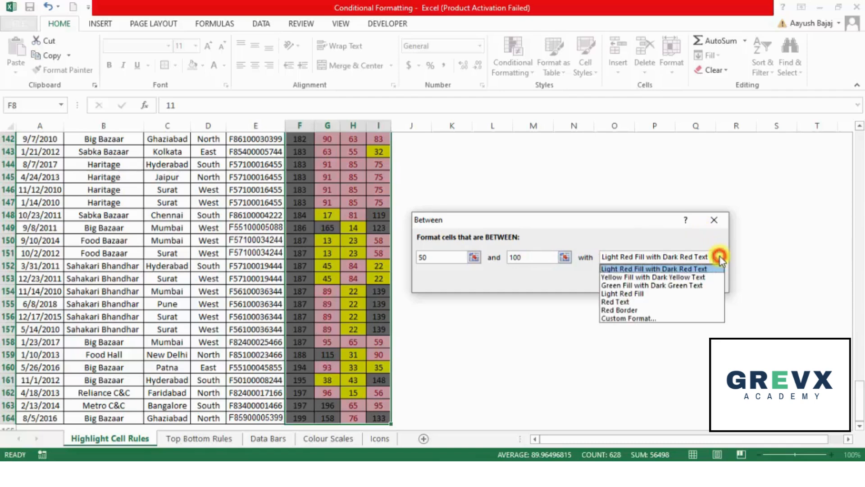
{"action": "left_click", "coordinate": [676, 319]}
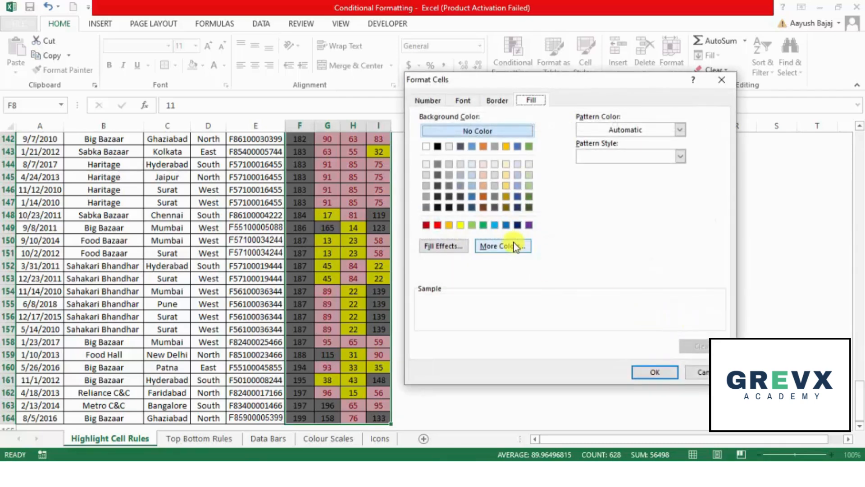
{"action": "left_click", "coordinate": [494, 225]}
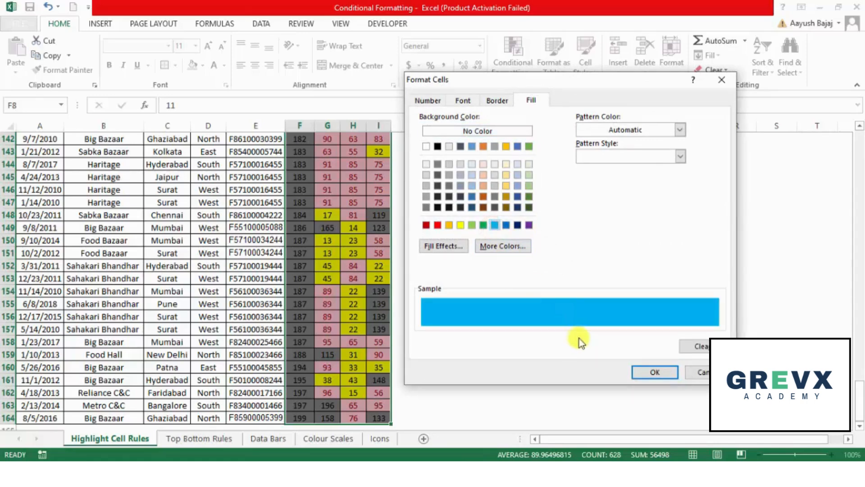
{"action": "left_click", "coordinate": [648, 374]}
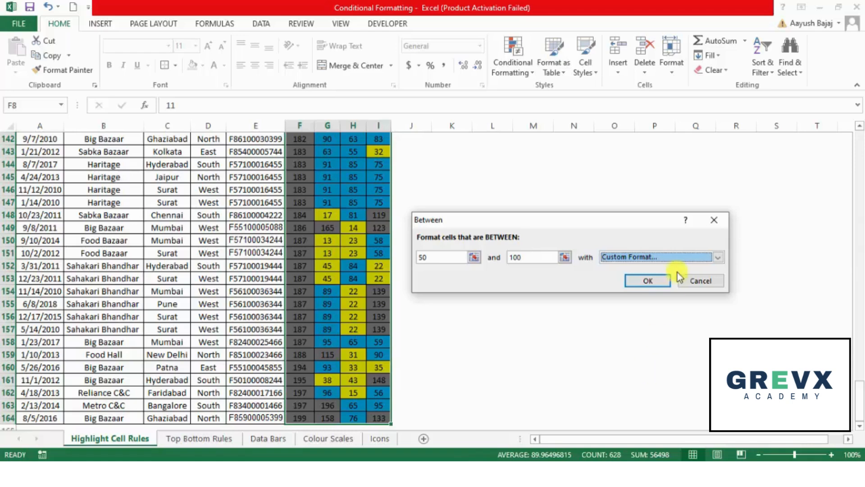
{"action": "left_click", "coordinate": [649, 280]}
{"action": "key", "text": "ctrl+Up"}
{"action": "key", "text": "ctrl+Up"}
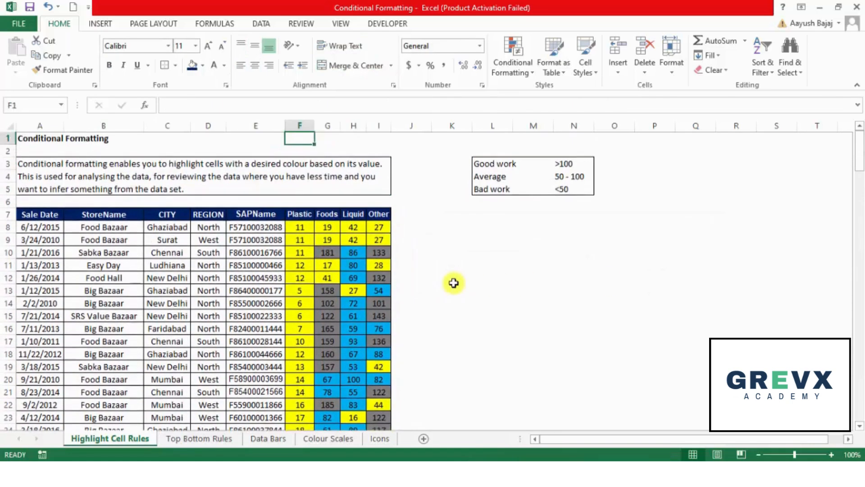
{"action": "key", "text": "Down"}
{"action": "key", "text": "Down"}
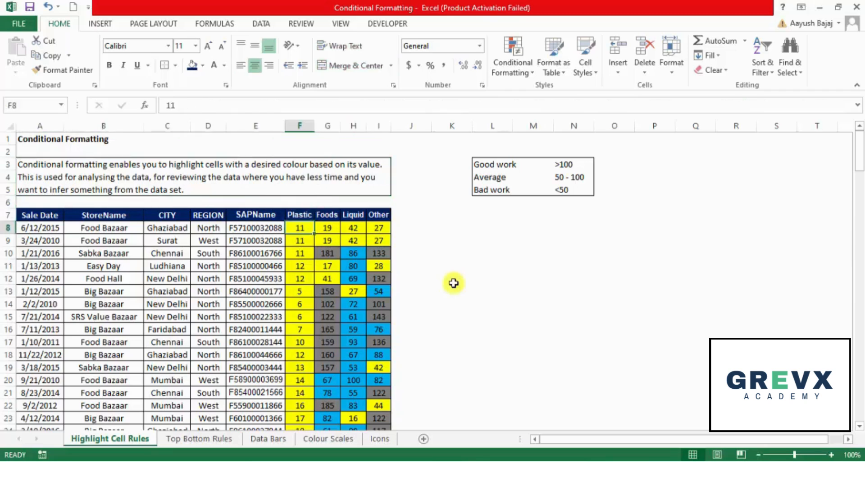
Step: Look at the value-type choices of the Duplicate Values highlight rule and close it without applying
{"action": "left_click", "coordinate": [512, 73]}
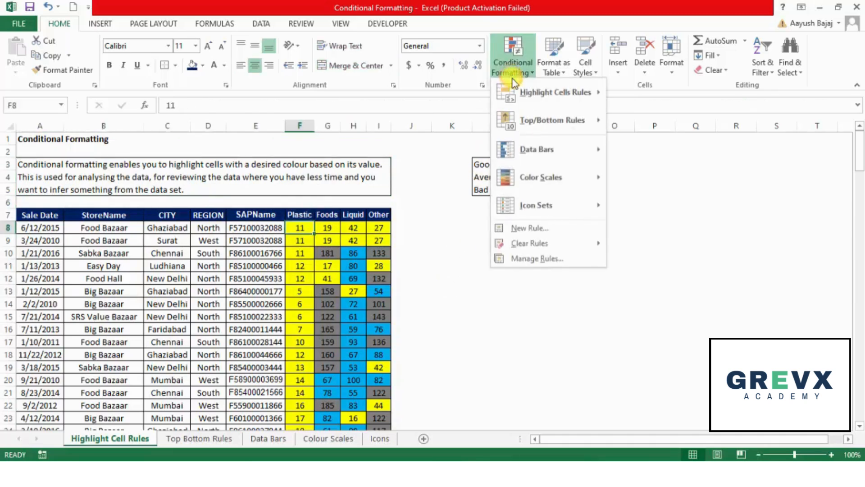
{"action": "mouse_move", "coordinate": [520, 93]}
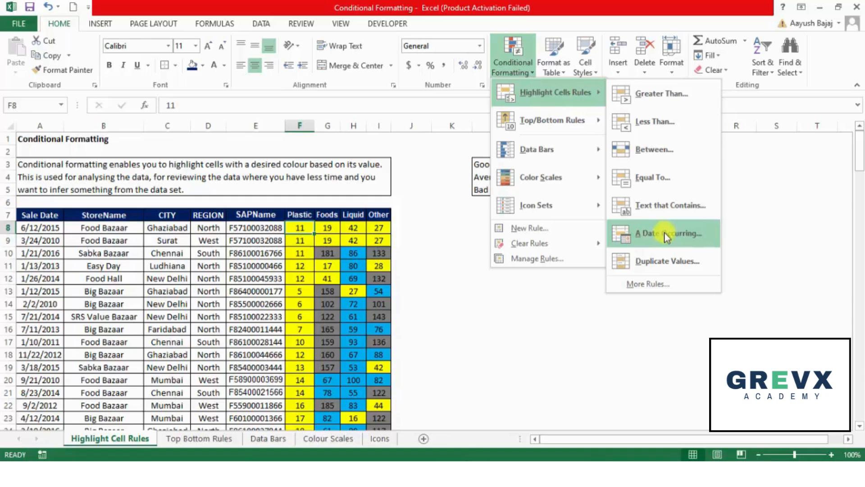
{"action": "left_click", "coordinate": [663, 263]}
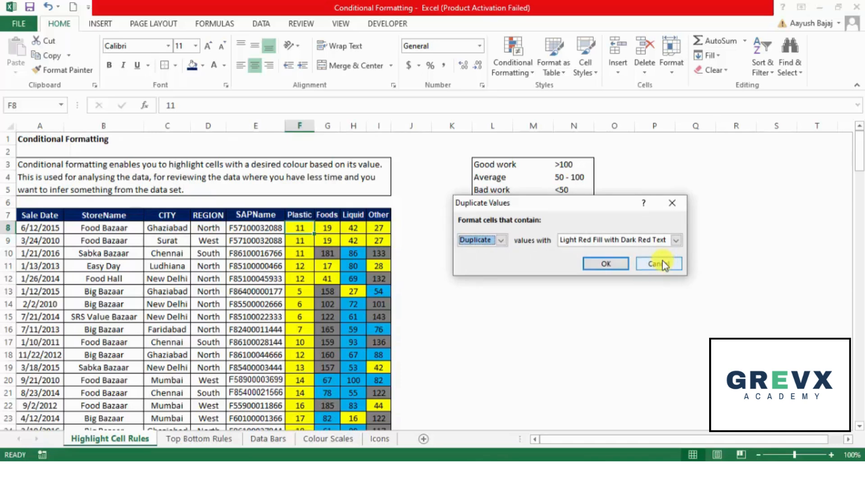
{"action": "left_click", "coordinate": [502, 240]}
{"action": "left_click", "coordinate": [501, 240]}
{"action": "left_click", "coordinate": [659, 264]}
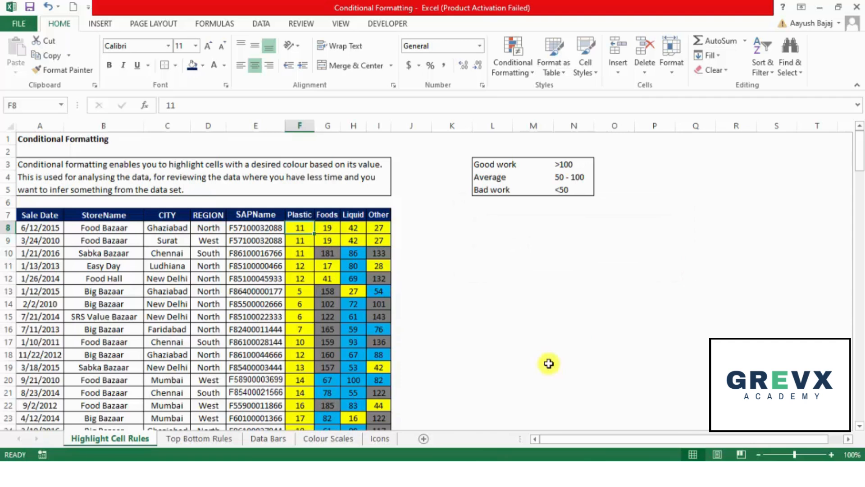